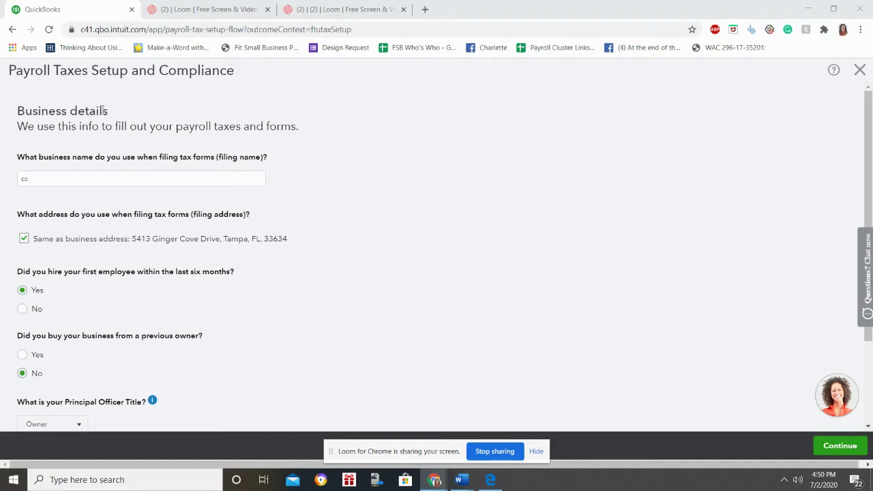
Step: Keep the filing address same as the business address, choose Owner as the Principal Officer Title, and submit the business details
click(58, 176)
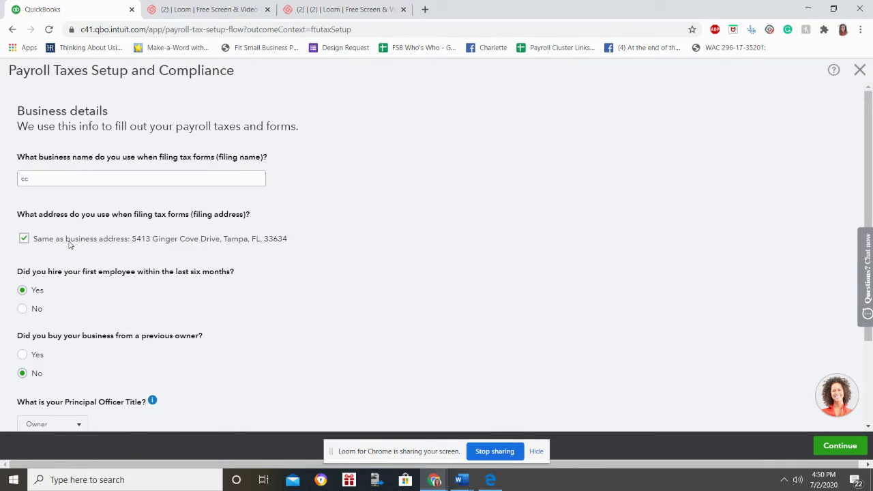
click(25, 238)
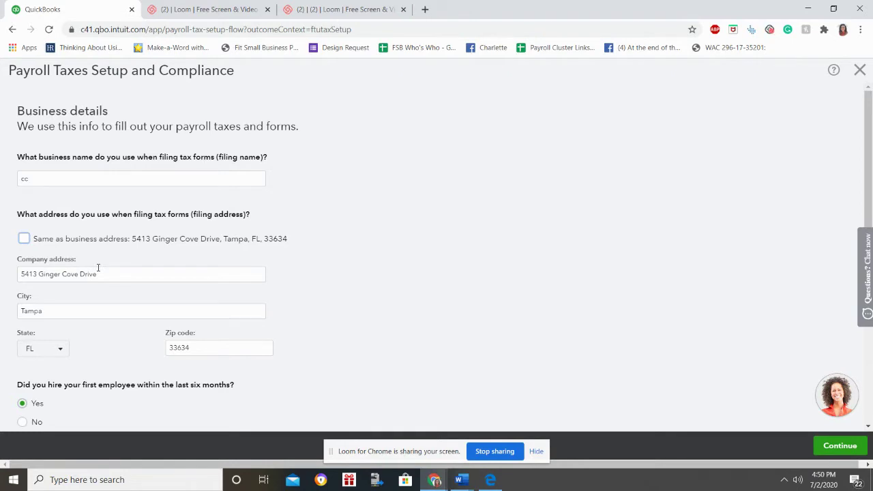
click(22, 240)
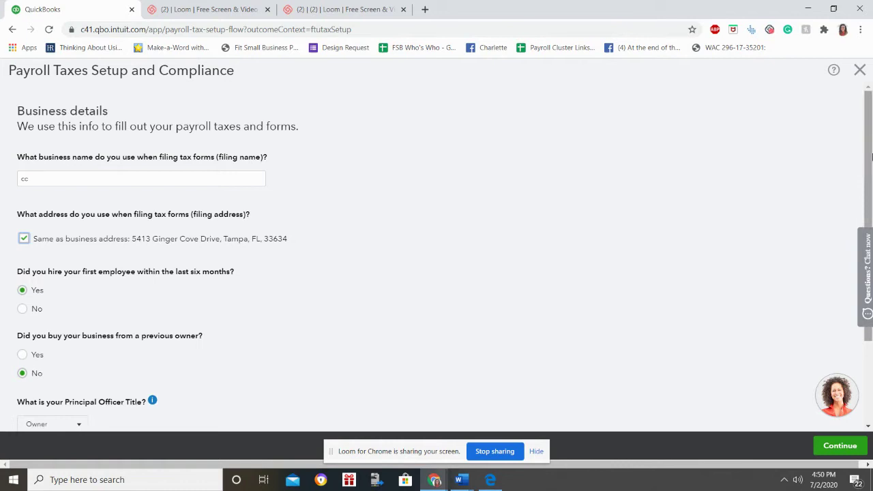
scroll(867, 205, down, 3)
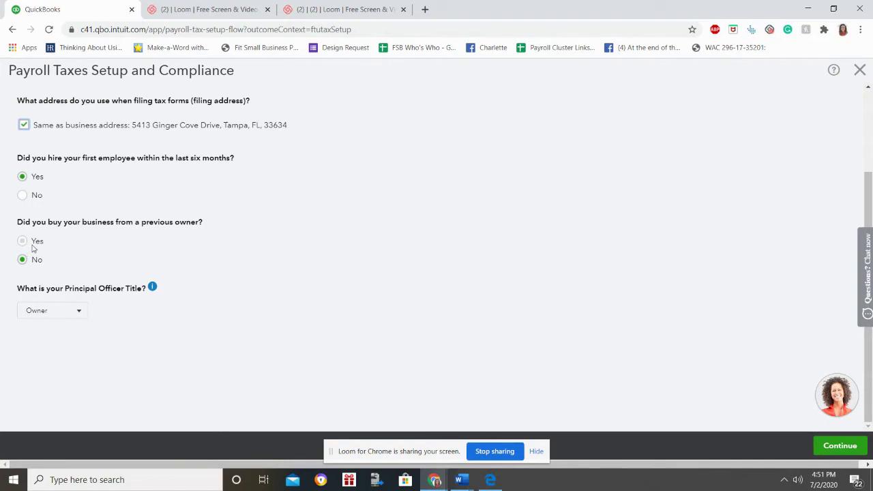
click(82, 318)
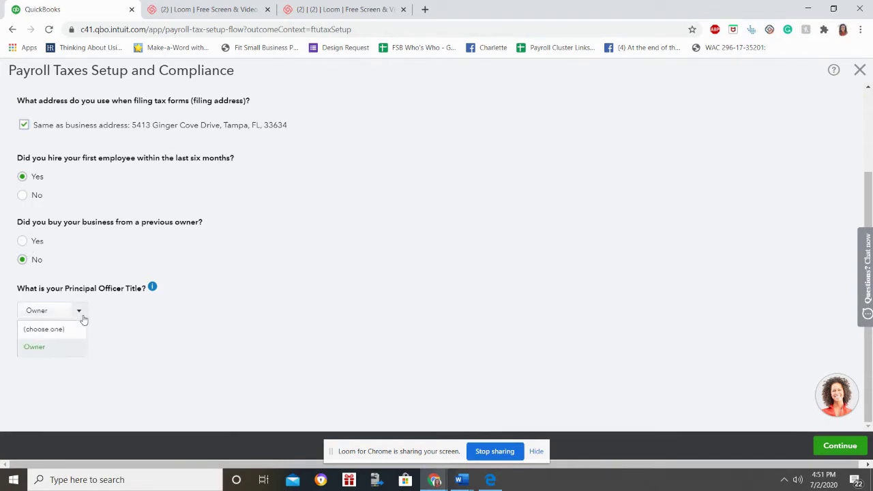
click(60, 351)
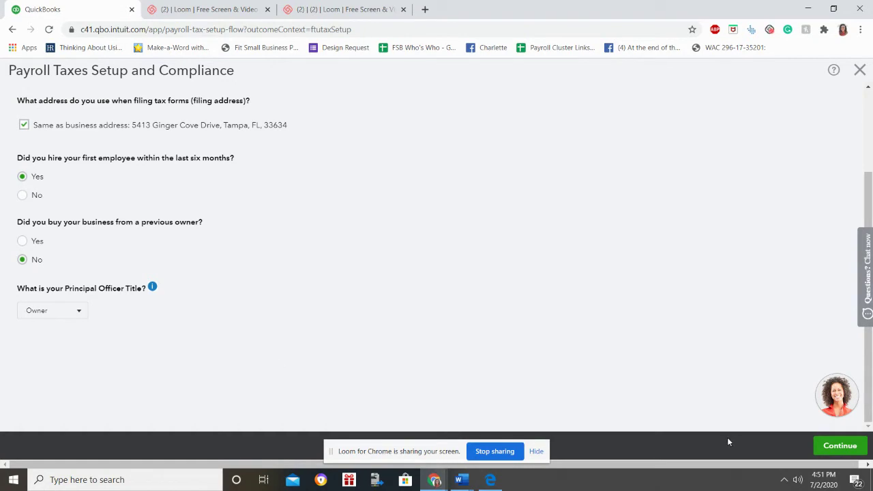
click(843, 451)
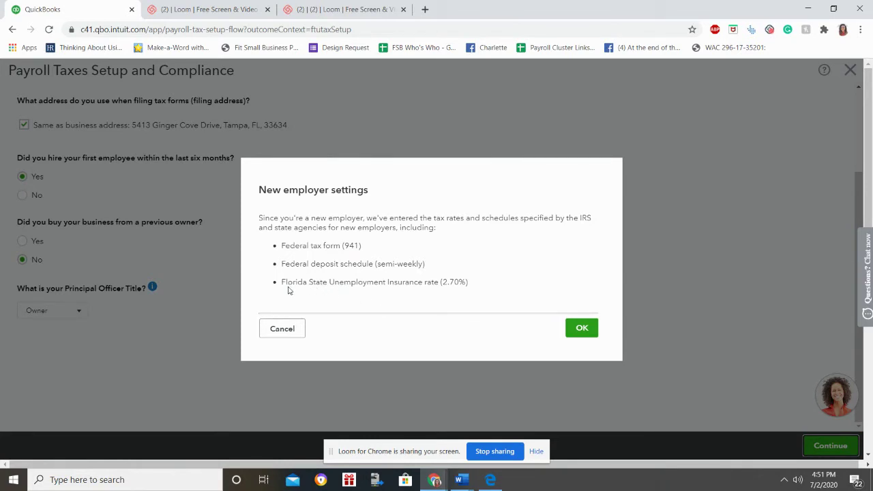
Step: Review the Florida State Unemployment Insurance rate and accept the new employer settings
drag(285, 286, 468, 288)
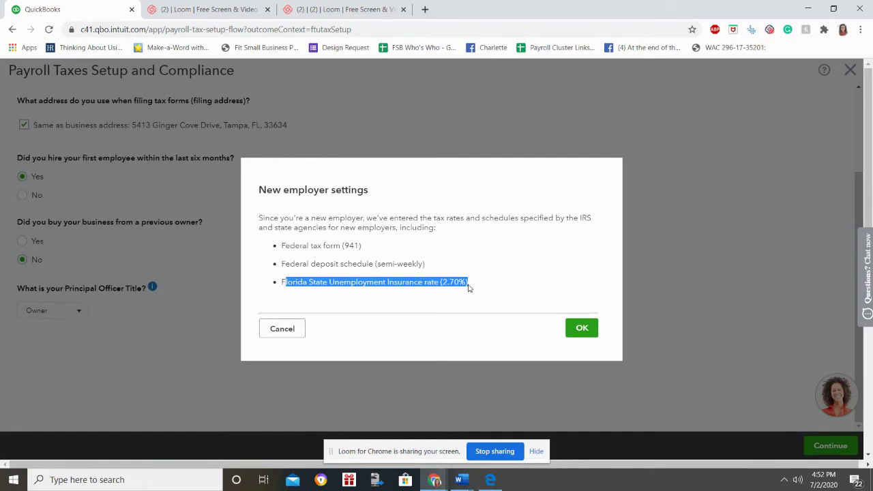
click(525, 307)
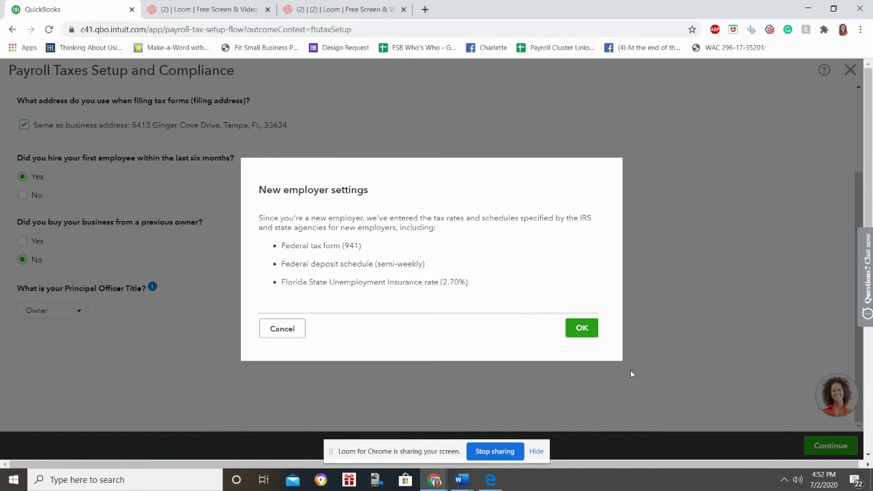
click(581, 330)
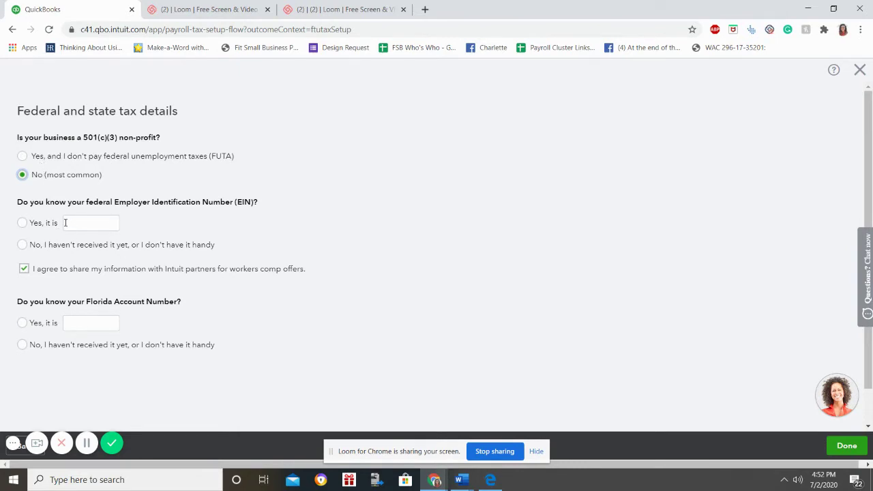
Step: Answer that the federal EIN has not been received and decline sharing information with Intuit partners for workers comp offers
click(30, 229)
click(27, 251)
click(23, 269)
Step: Answer that the Florida Account Number has not been received or isn't handy, and finish the federal and state tax details
click(23, 325)
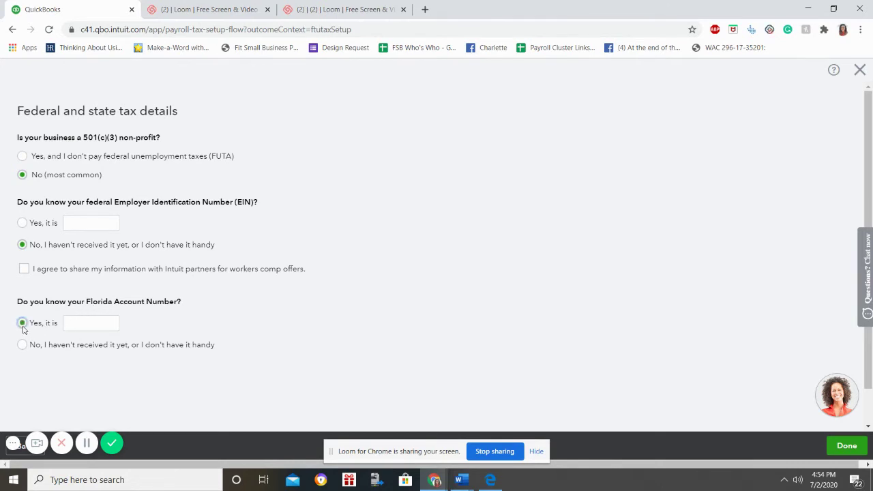
click(849, 446)
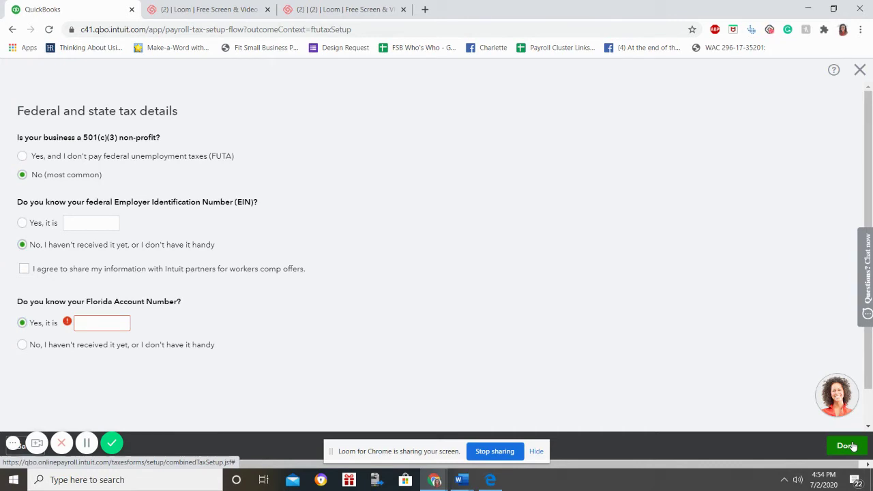
click(24, 346)
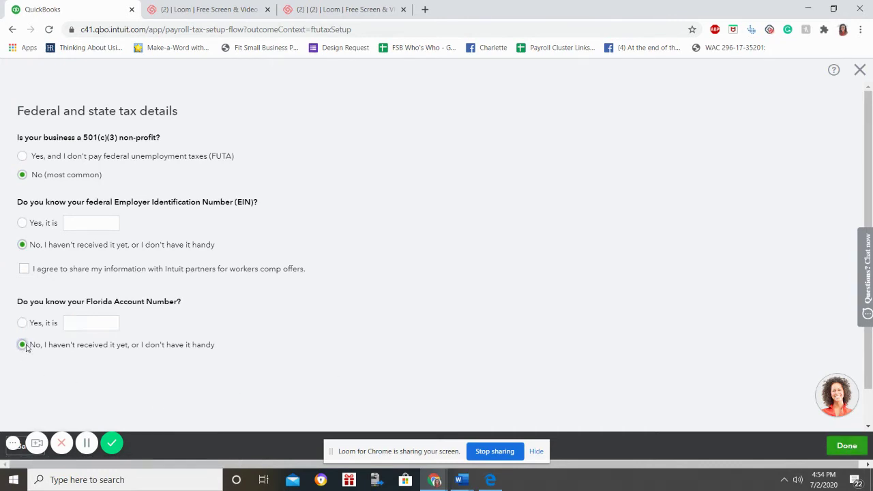
click(833, 449)
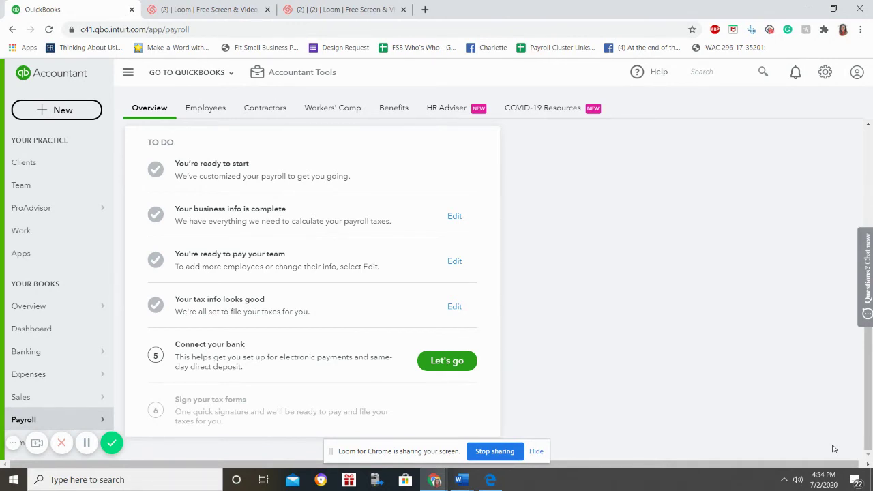
Step: Start the Connect your bank task and look over the sections required for direct deposit setup
click(447, 368)
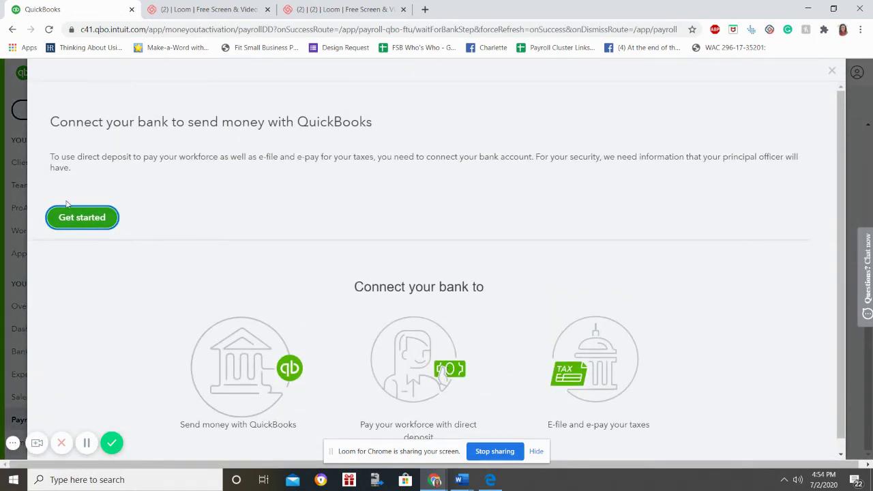
click(73, 225)
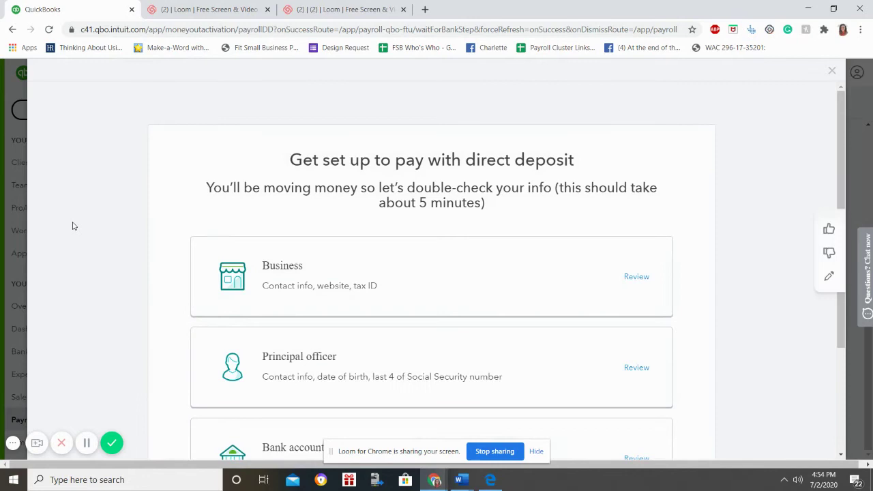
scroll(839, 101, down, 1)
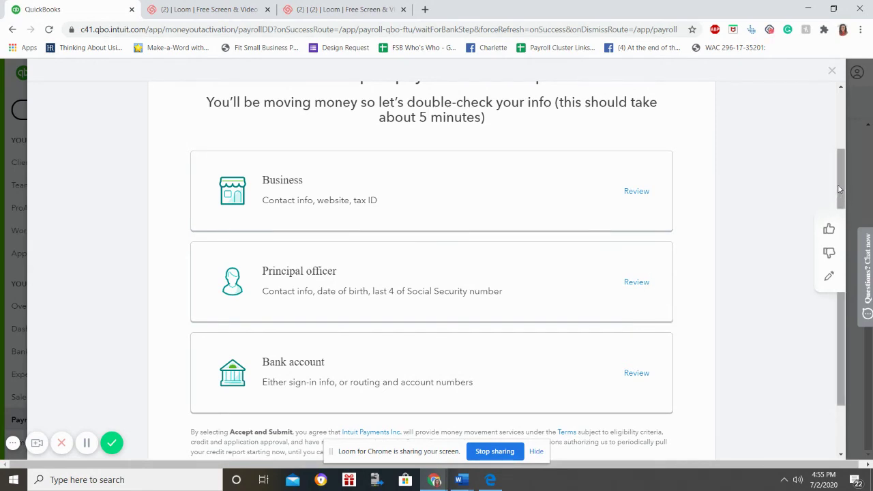
scroll(840, 190, down, 1)
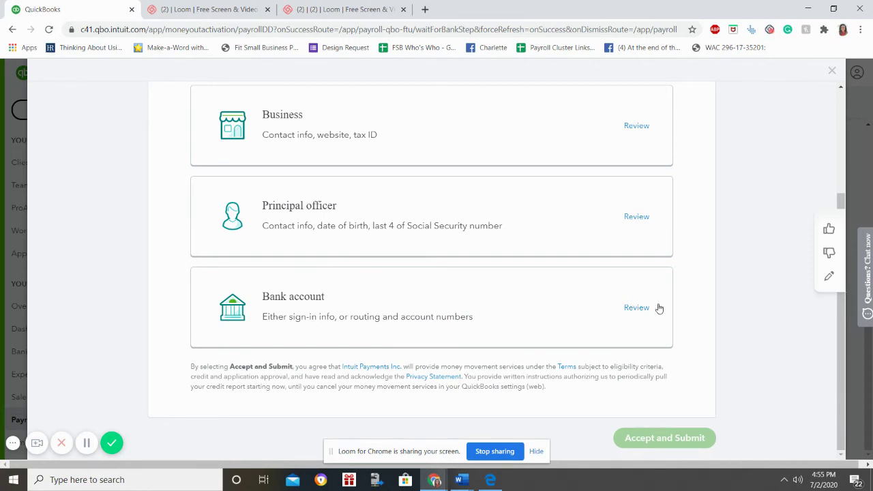
Step: Begin adding a new bank account, search for "well" and choose Wells Fargo
click(638, 307)
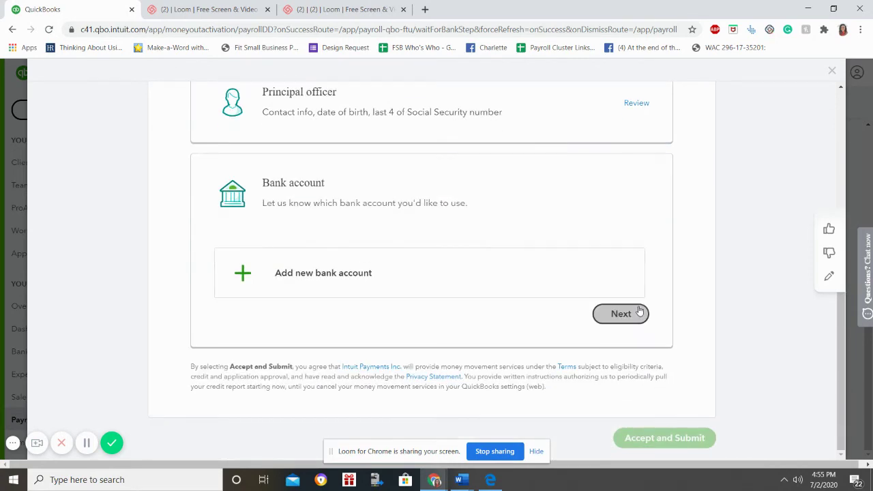
click(233, 280)
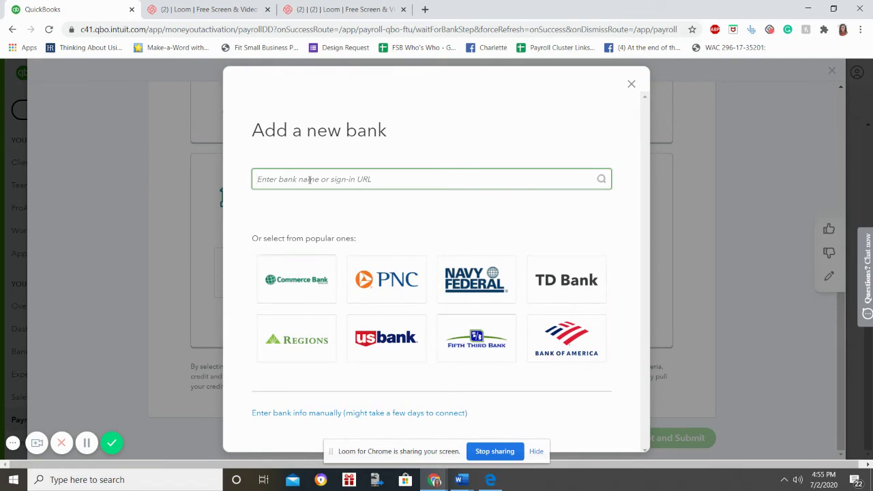
text(well)
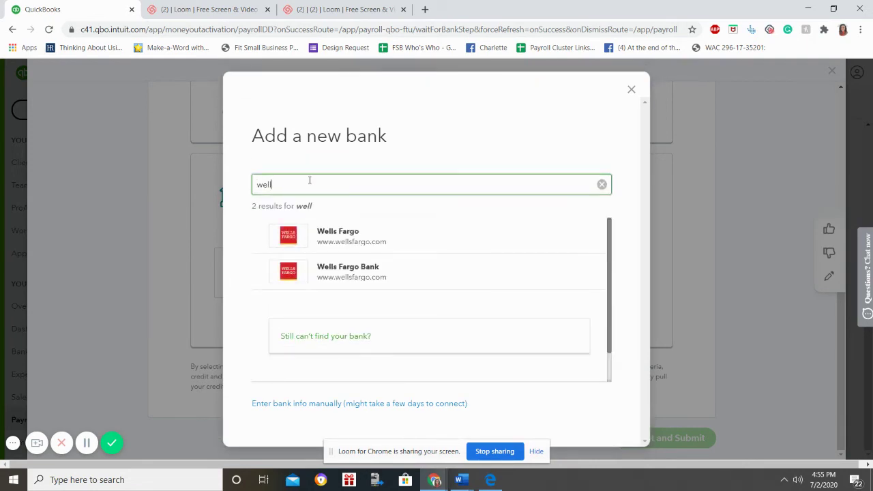
click(340, 237)
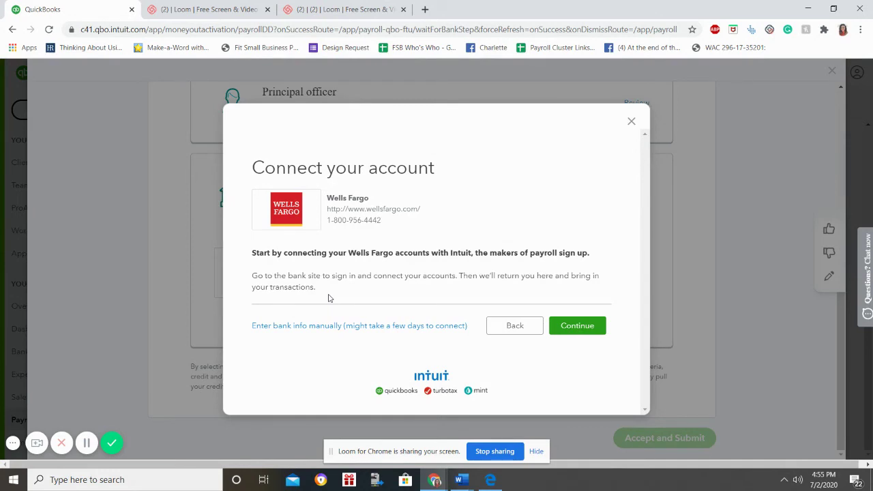
Step: Bring up the Wells Fargo sign-on window, look at its username and password fields, and close it without signing on
right_click(578, 330)
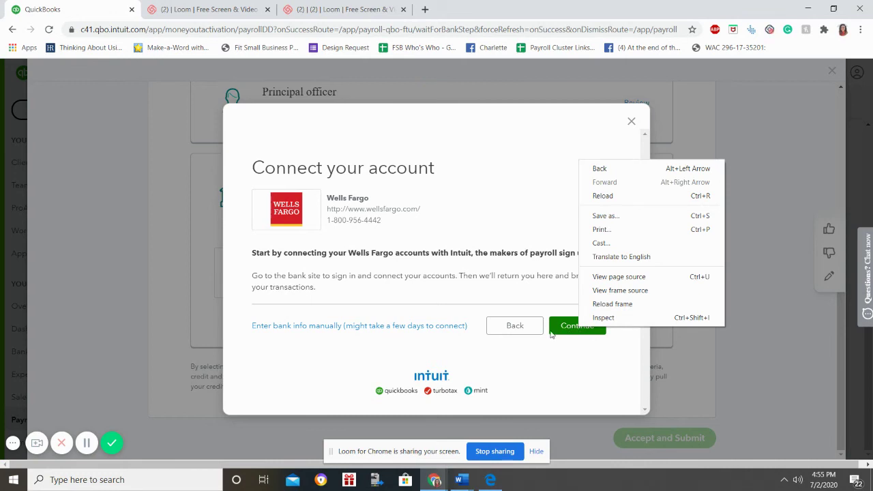
click(572, 332)
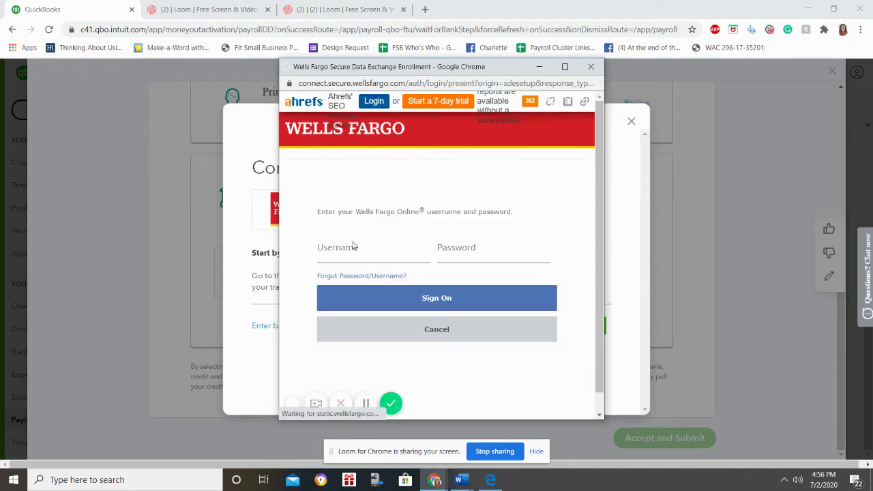
click(349, 256)
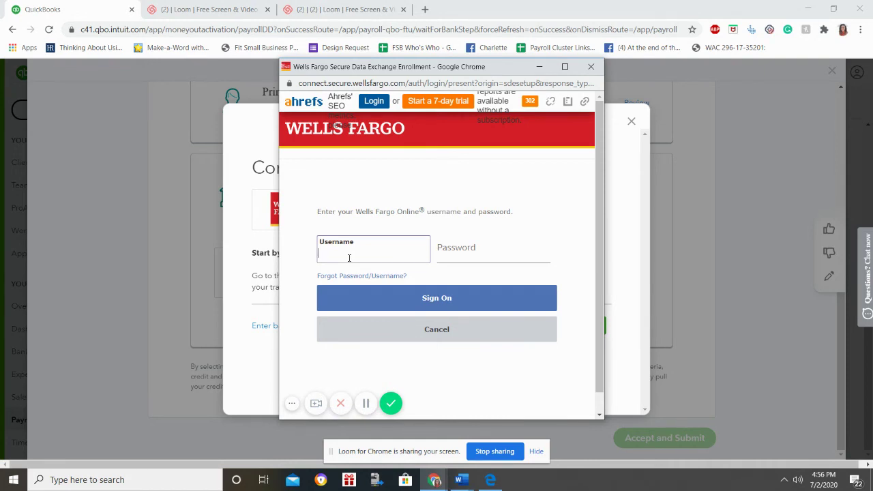
click(485, 254)
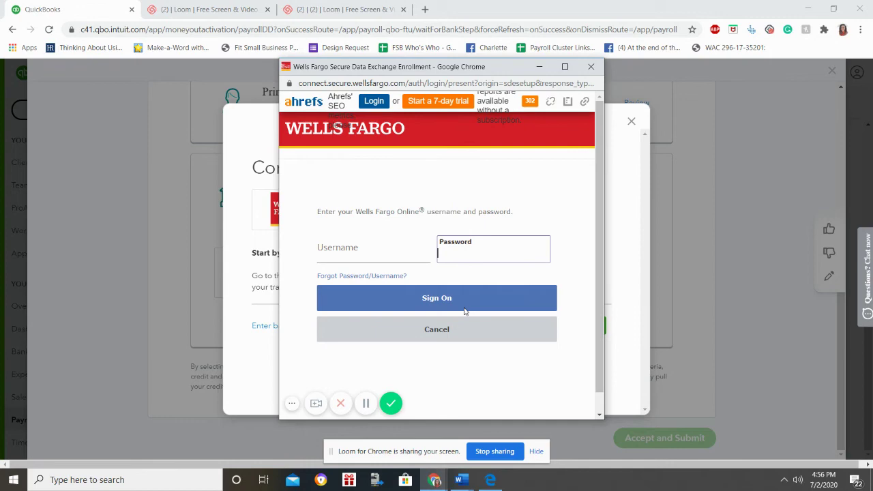
click(588, 66)
Step: View the routing and account number fields for entering bank info manually, and close the form without saving
click(295, 326)
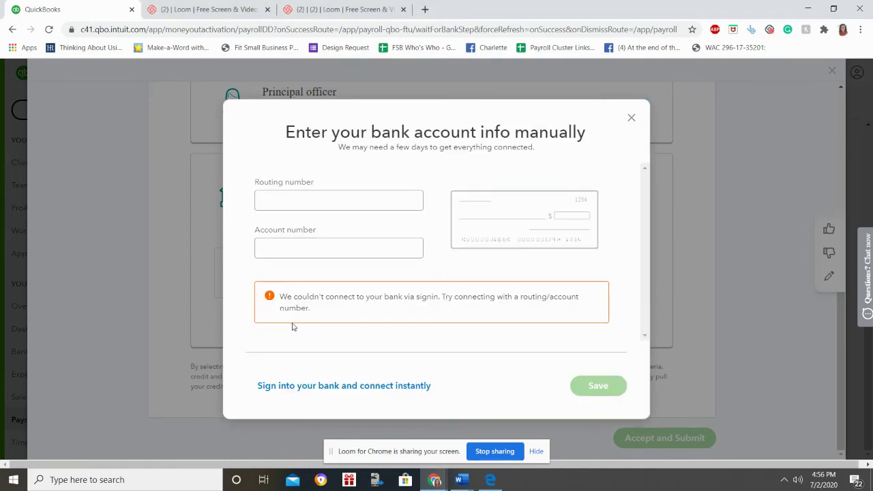
click(382, 200)
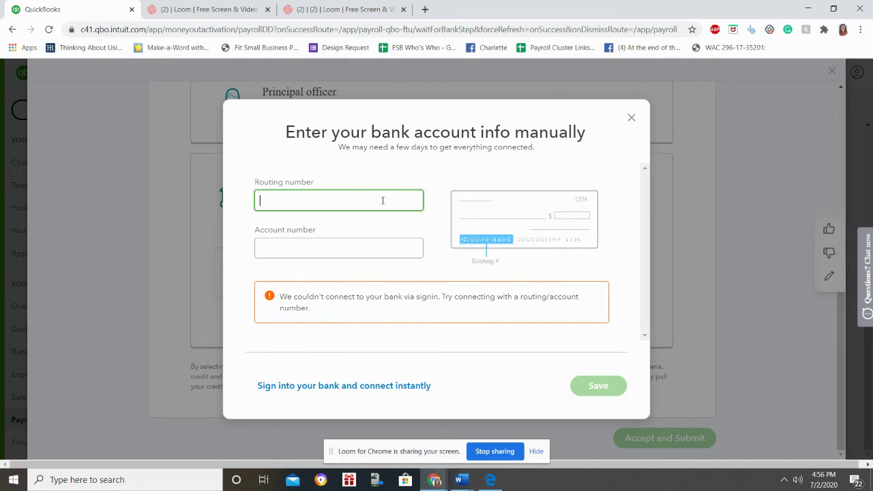
click(337, 250)
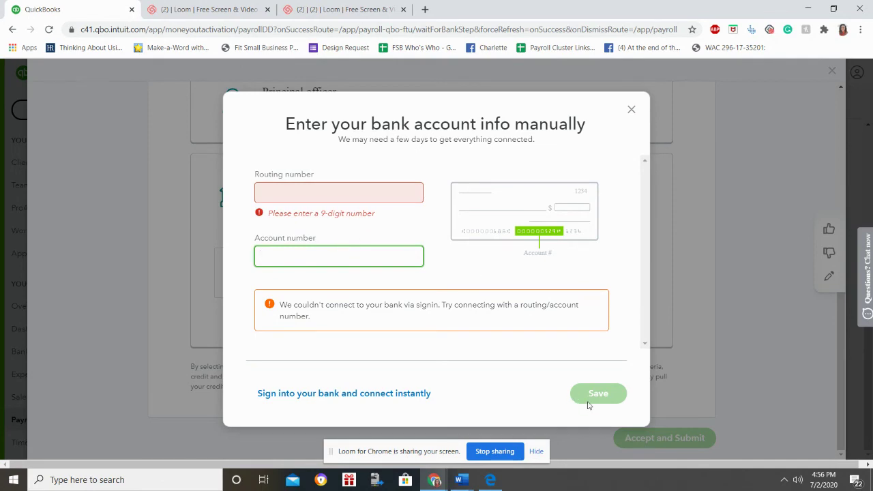
click(631, 110)
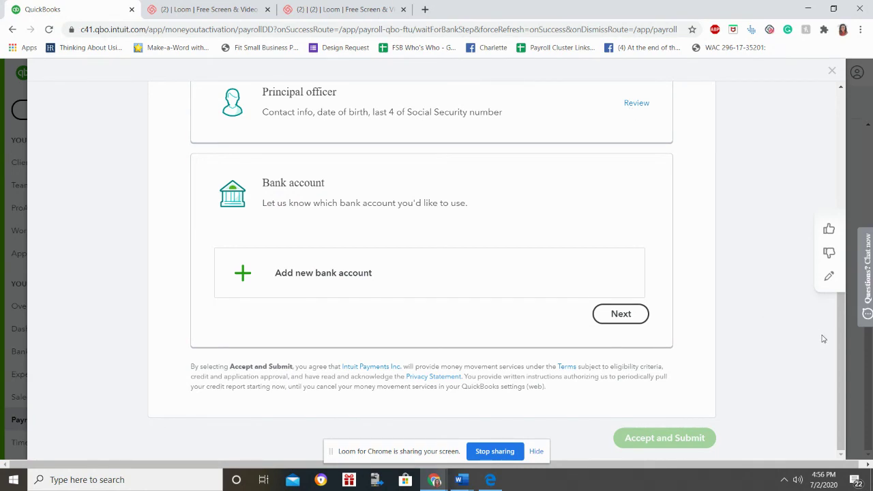
Step: Try to proceed past the Bank account section without adding a bank, and leave the direct deposit setup unfinished
drag(838, 330, 831, 291)
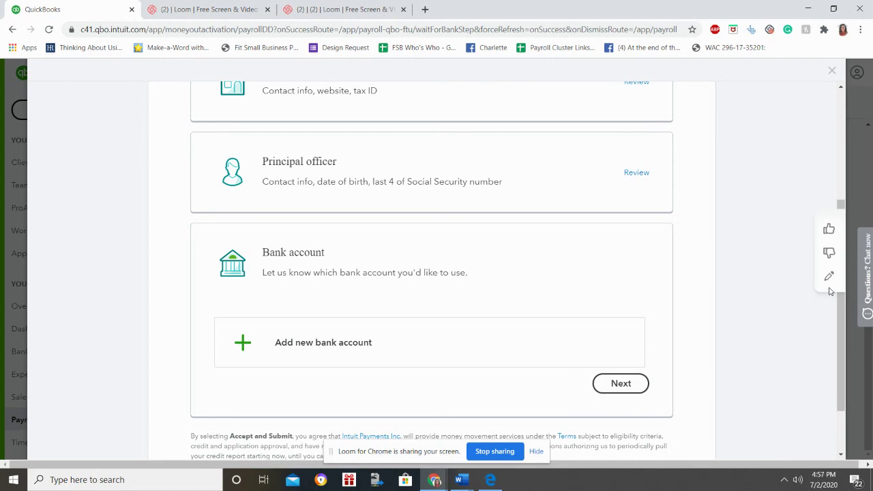
drag(838, 335, 857, 417)
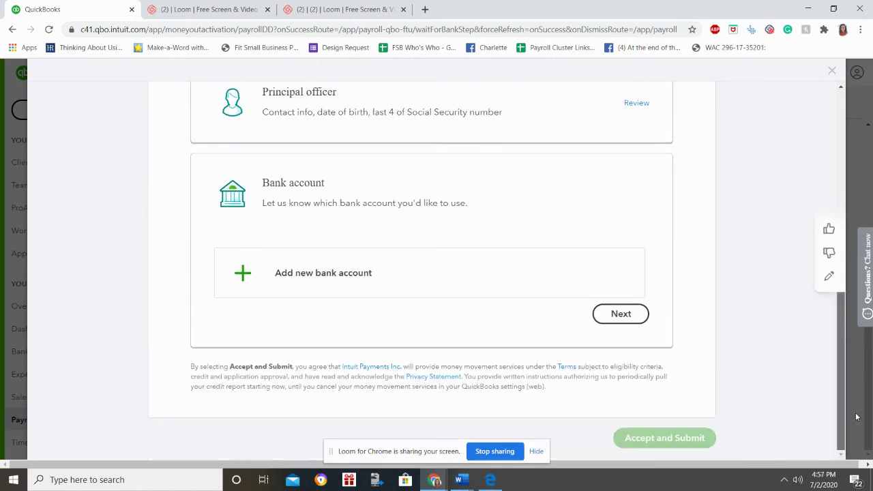
scroll(809, 317, up, 2)
click(621, 417)
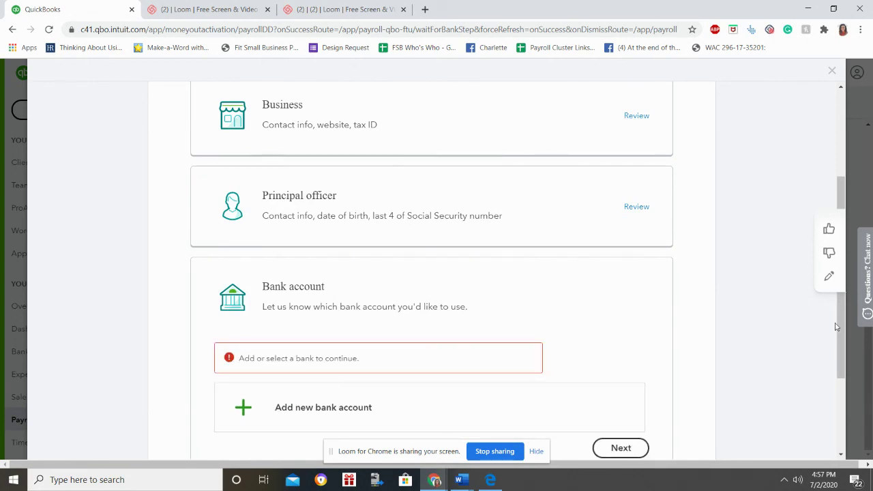
drag(842, 323, 810, 245)
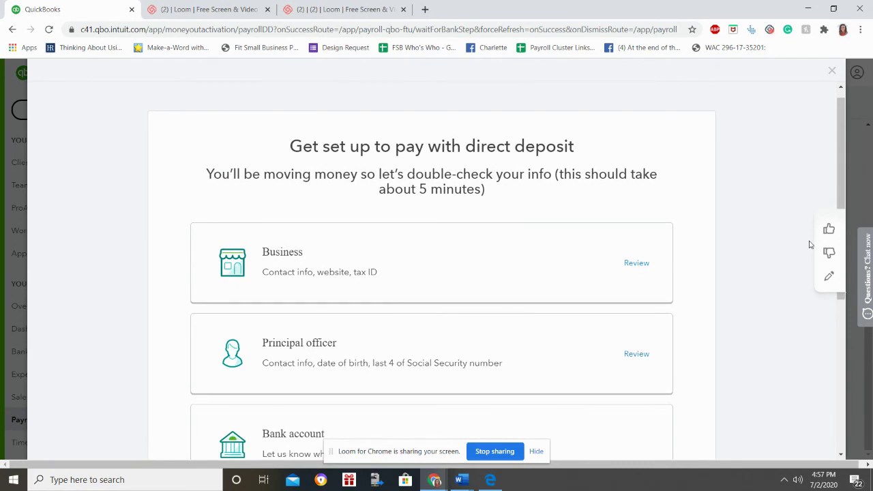
click(832, 71)
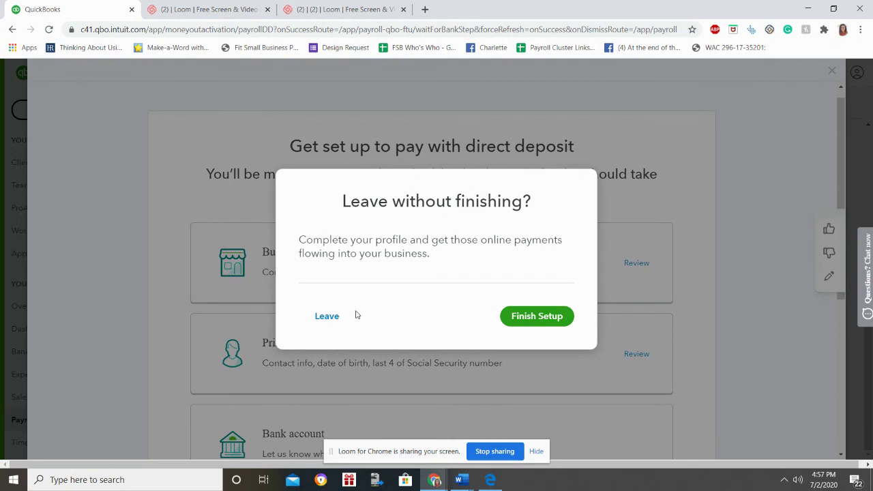
click(328, 319)
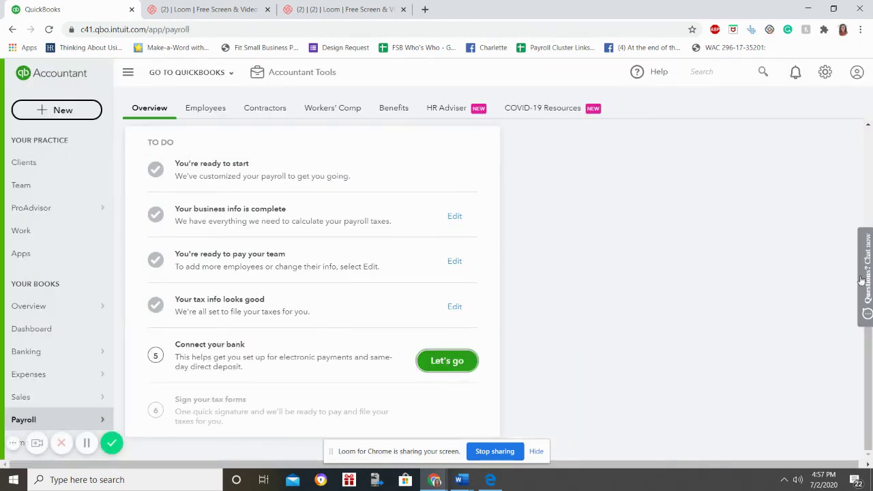